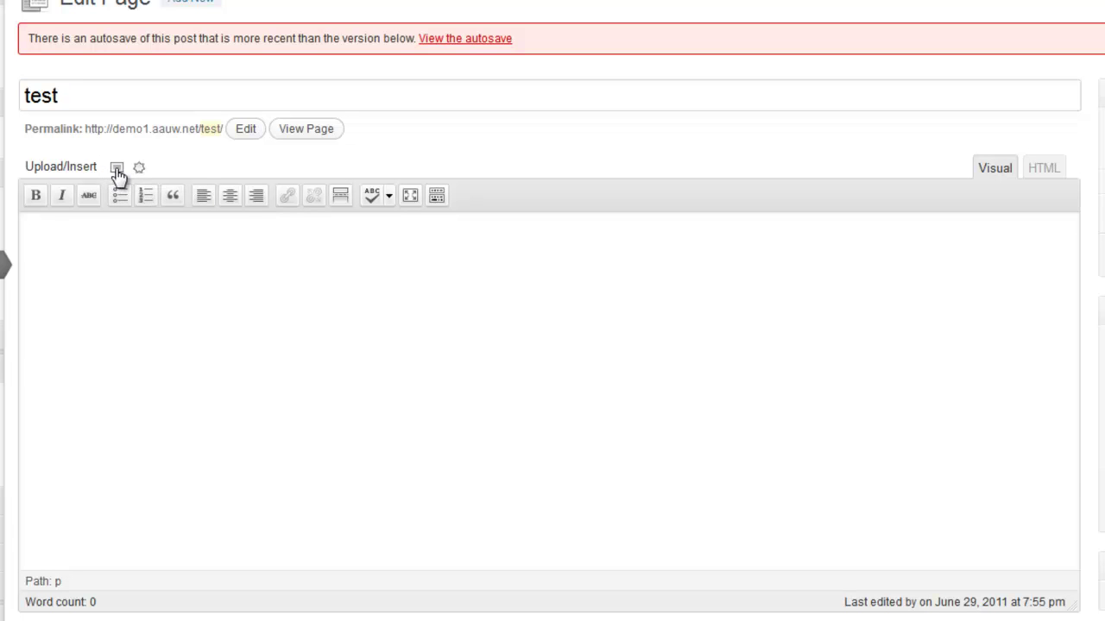
# - In the Add an Image dialog, look through the From URL and Media Library tabs, then bring up the computer file chooser
pyautogui.click(116, 169)
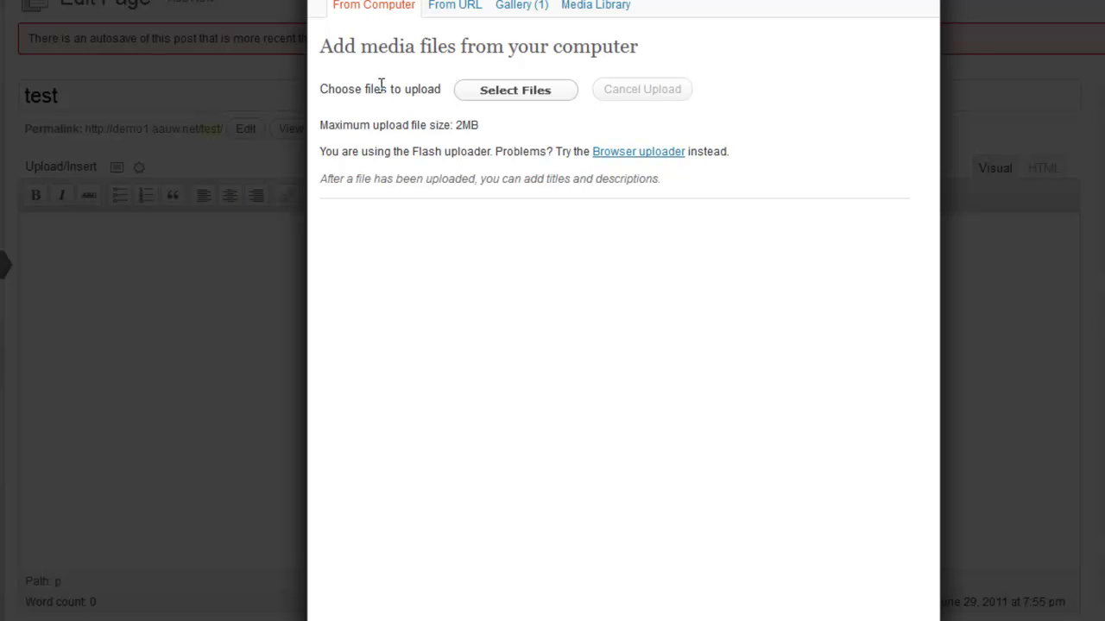
pyautogui.click(466, 10)
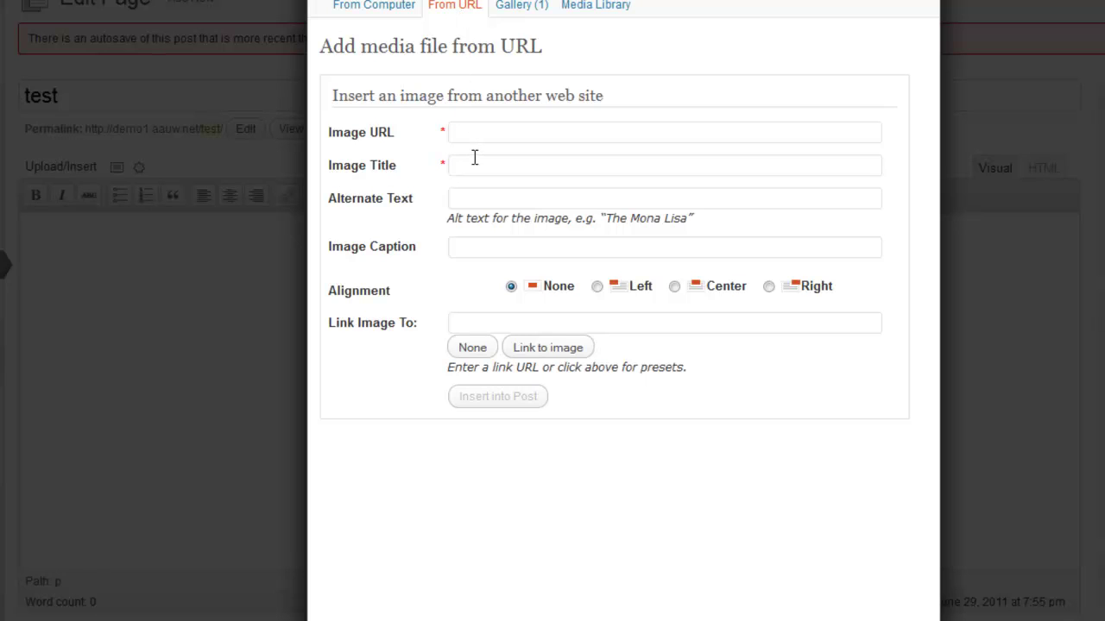
pyautogui.click(587, 12)
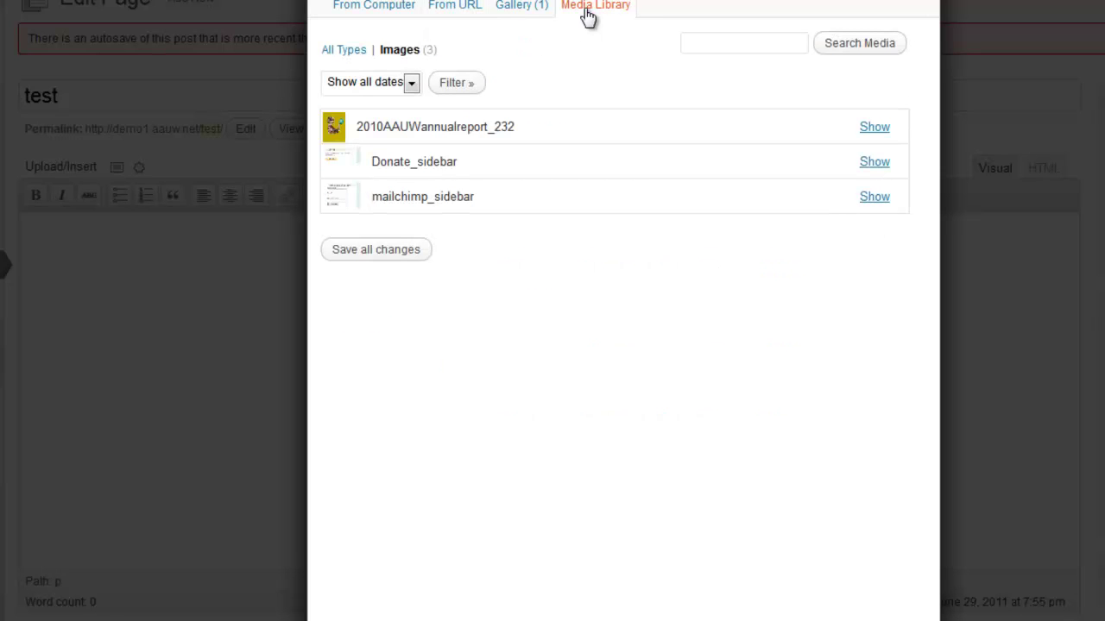
pyautogui.click(387, 11)
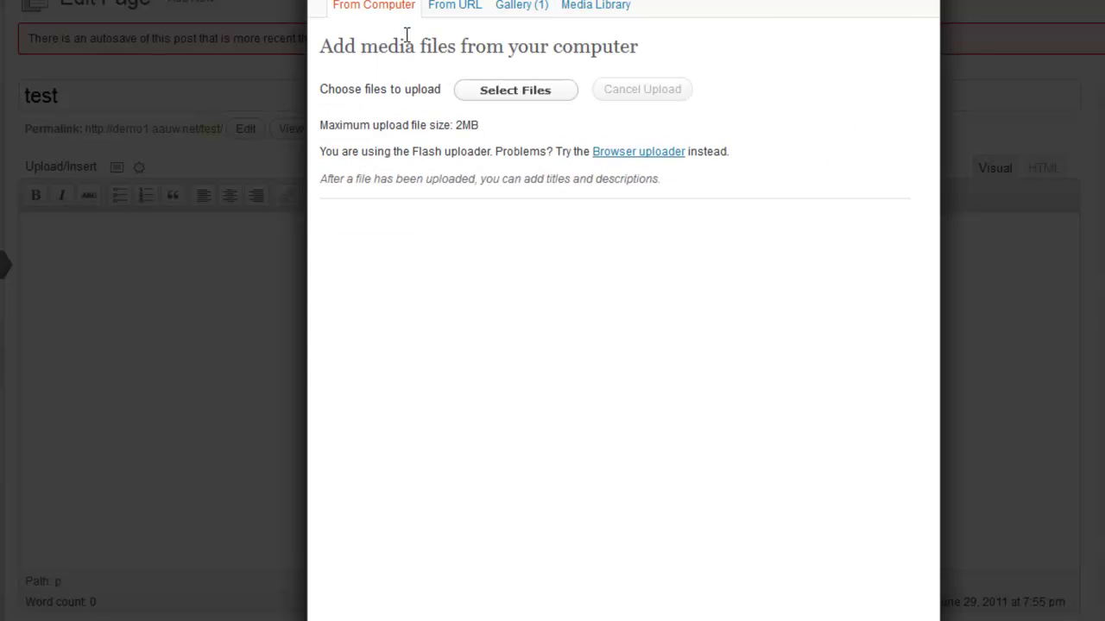
pyautogui.click(504, 92)
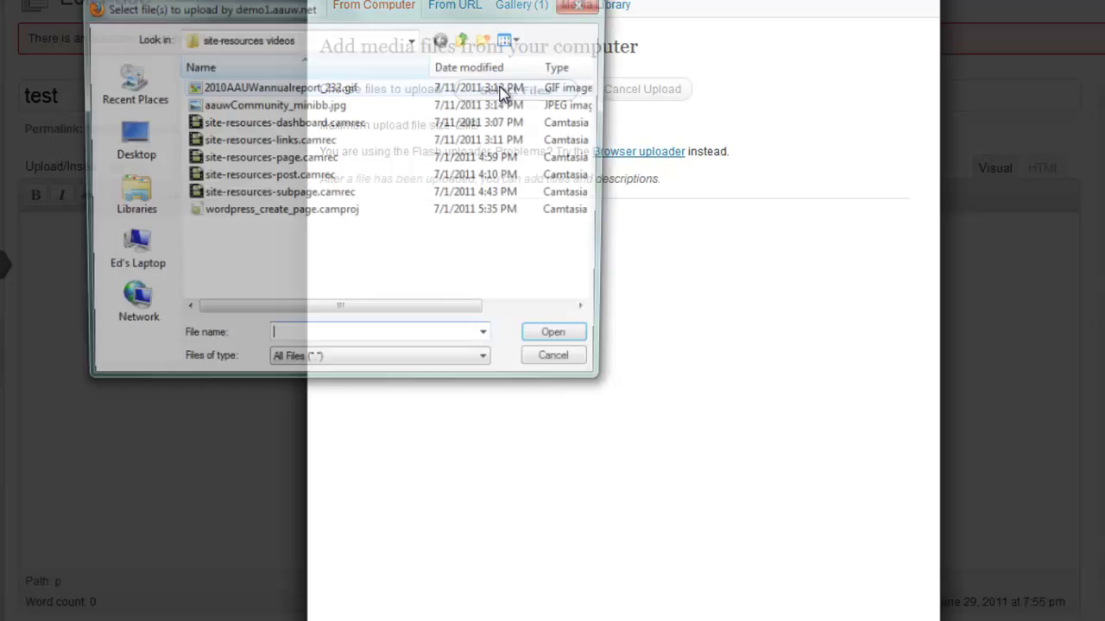
# - Upload 2010AAUWannualreport_232.gif from the computer through the file chooser
pyautogui.moveTo(420, 19); pyautogui.dragTo(653, 12)
pyautogui.click(550, 84)
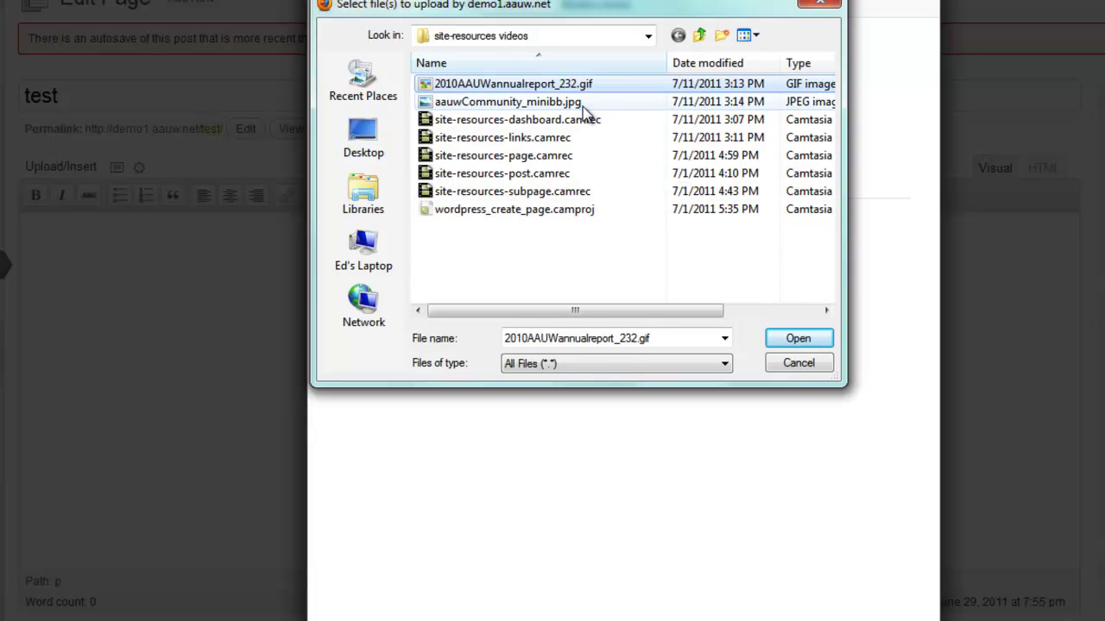
pyautogui.click(791, 340)
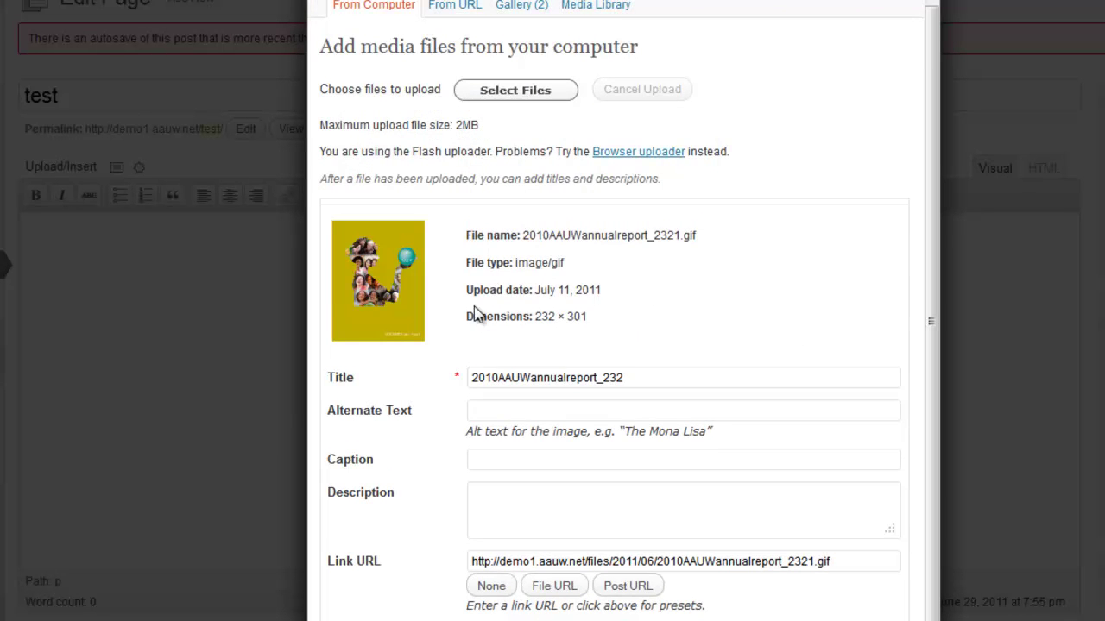
# - Set the uploaded image's alternate text to 'girl with globe'
pyautogui.scroll(-2, 483, 327)
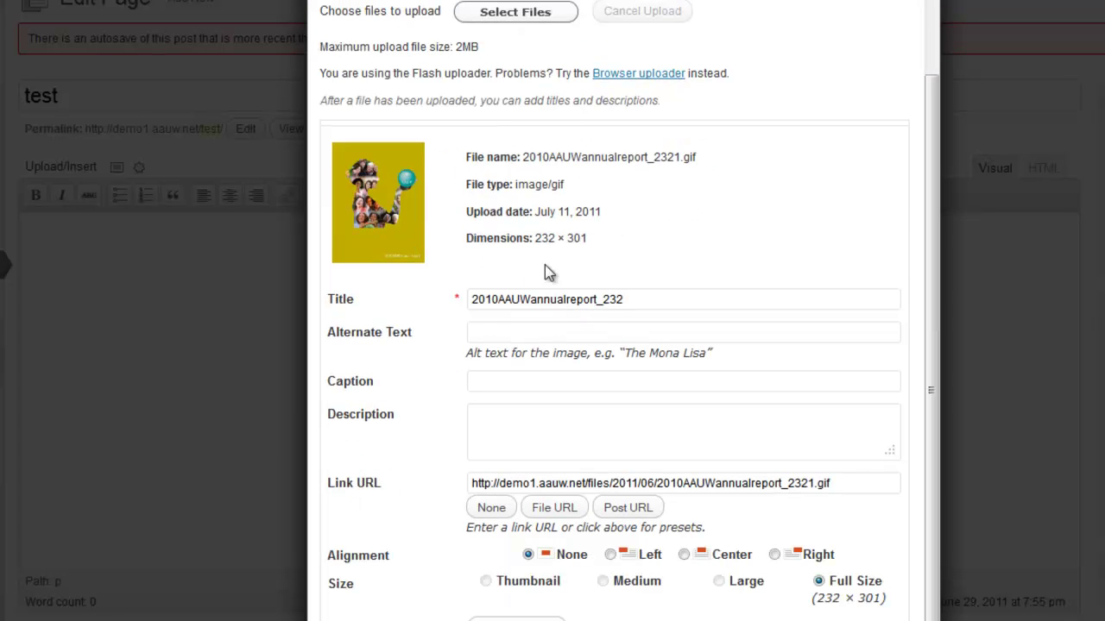
pyautogui.moveTo(471, 300); pyautogui.dragTo(662, 303)
pyautogui.click(563, 336)
pyautogui.write('girl with globe')
# - Caption the image 'Girl with Globe' and choose Center alignment
pyautogui.click(520, 384)
pyautogui.write('Globe')
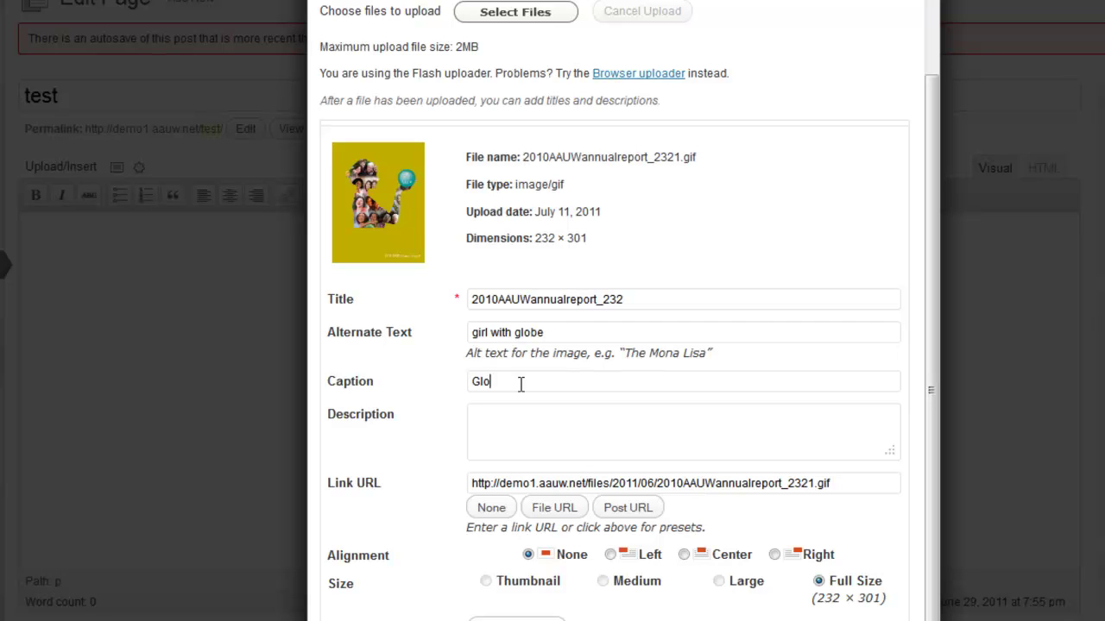
pyautogui.press('Left')
pyautogui.press('Left')
pyautogui.press('Left')
pyautogui.press('Left')
pyautogui.press('Left')
pyautogui.write('Girl with')
pyautogui.click(683, 555)
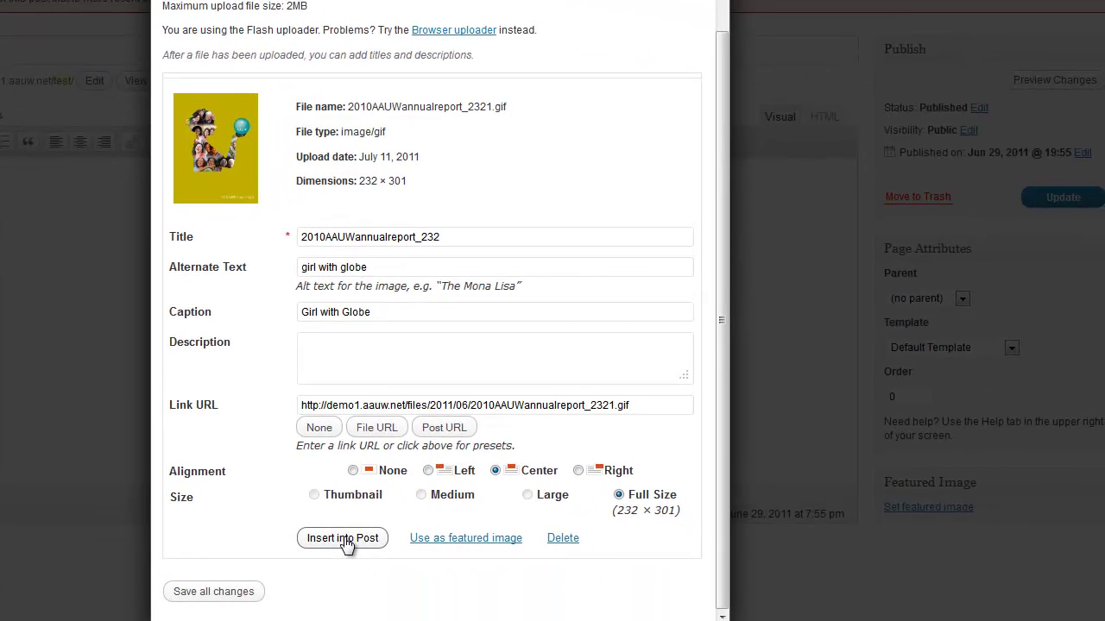
# - Insert the centred image into the 'test' page, replacing 'with' with 'and' in its caption
pyautogui.click(343, 538)
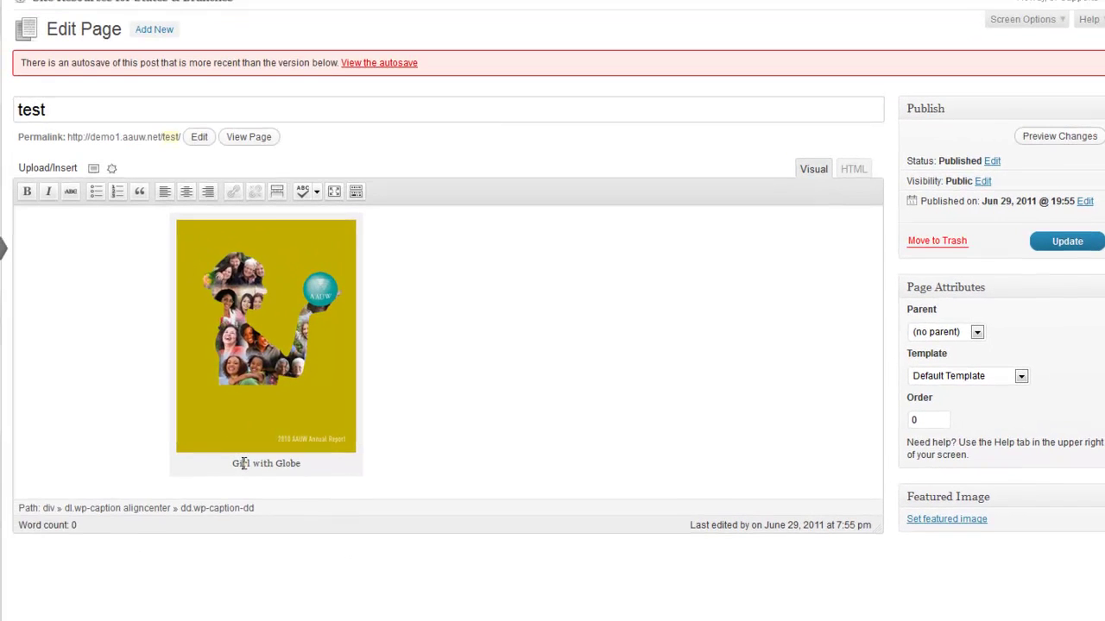
pyautogui.press('Right')
pyautogui.press('Right')
pyautogui.press('Right')
pyautogui.press('Right')
pyautogui.press('Right')
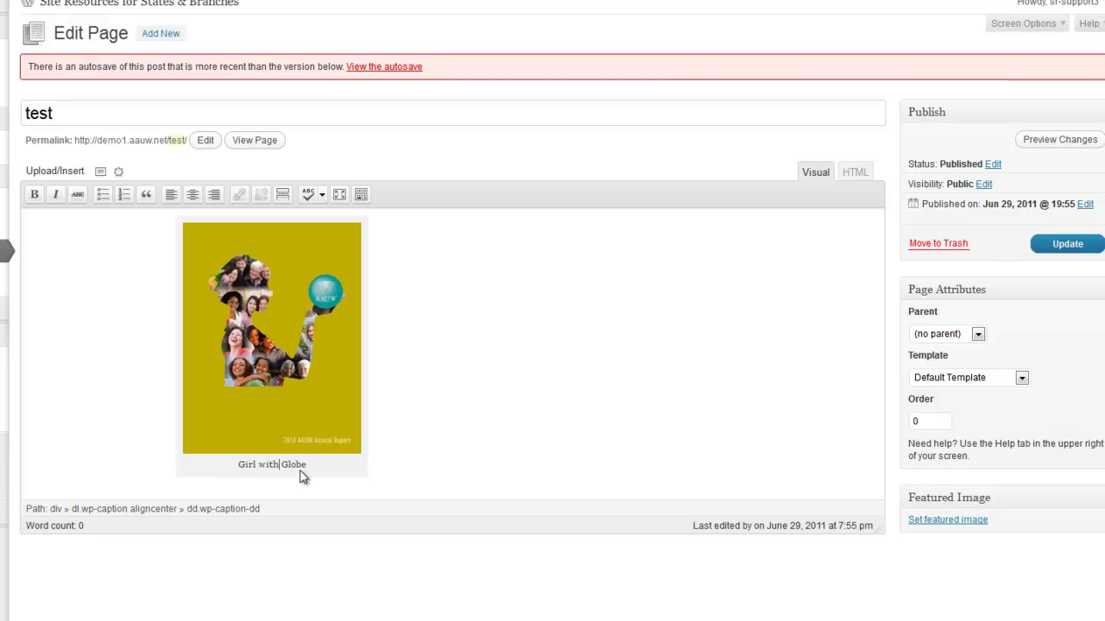
pyautogui.press('BackSpace')
pyautogui.press('BackSpace')
pyautogui.press('BackSpace')
pyautogui.press('BackSpace')
pyautogui.press('BackSpace')
pyautogui.write('and')
pyautogui.click(372, 315)
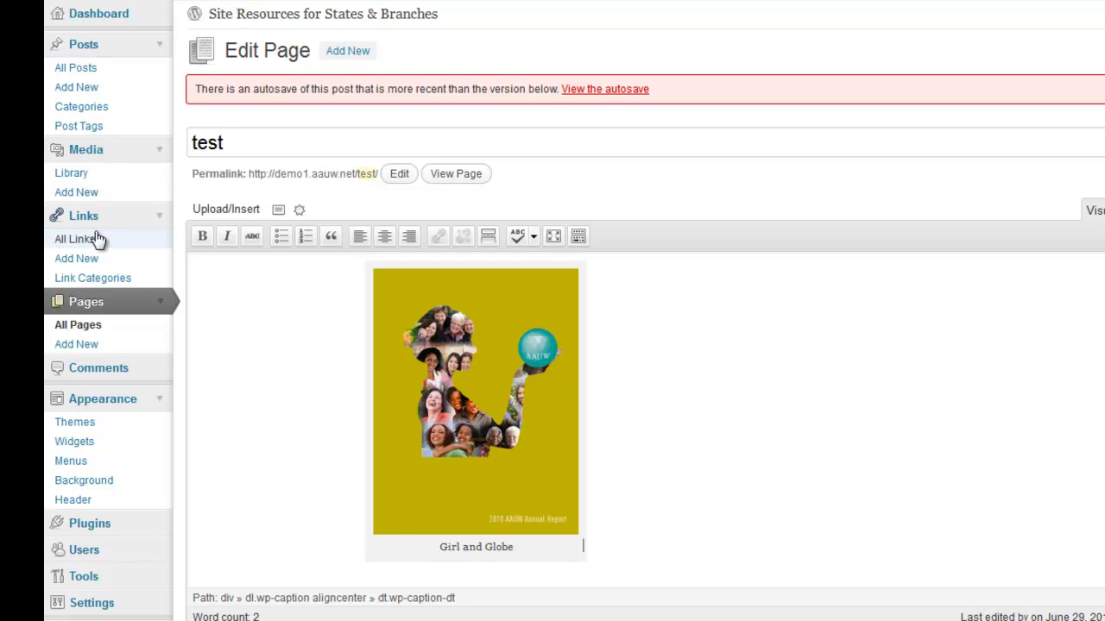
# - Leave the editor for Media Library and permanently delete both 2010AAUWannualreport_232 GIF entries
pyautogui.click(73, 174)
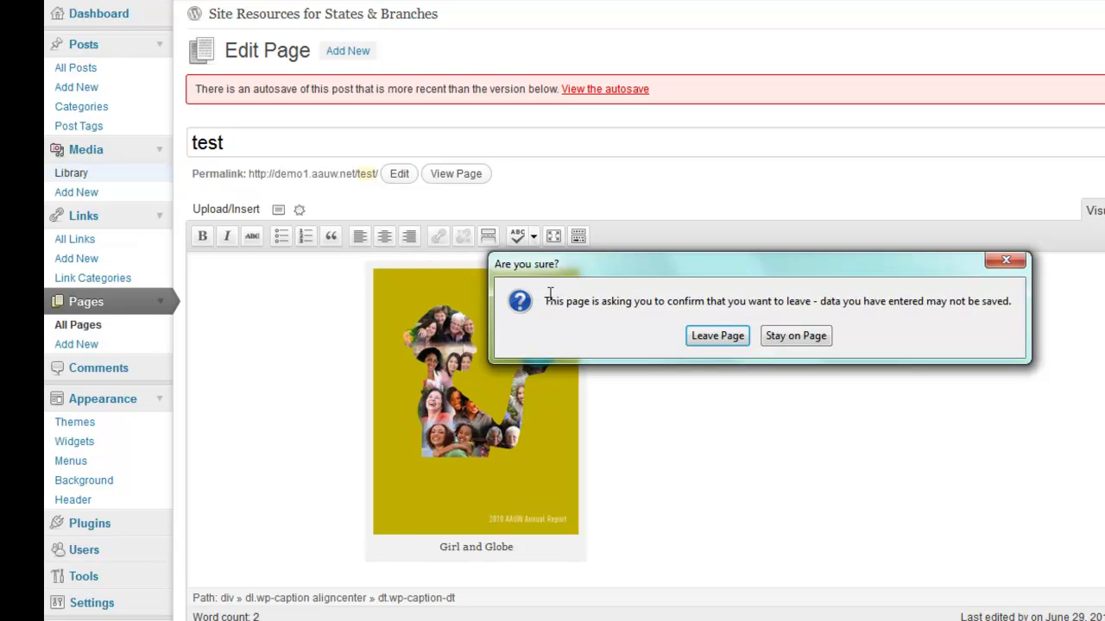
pyautogui.click(716, 336)
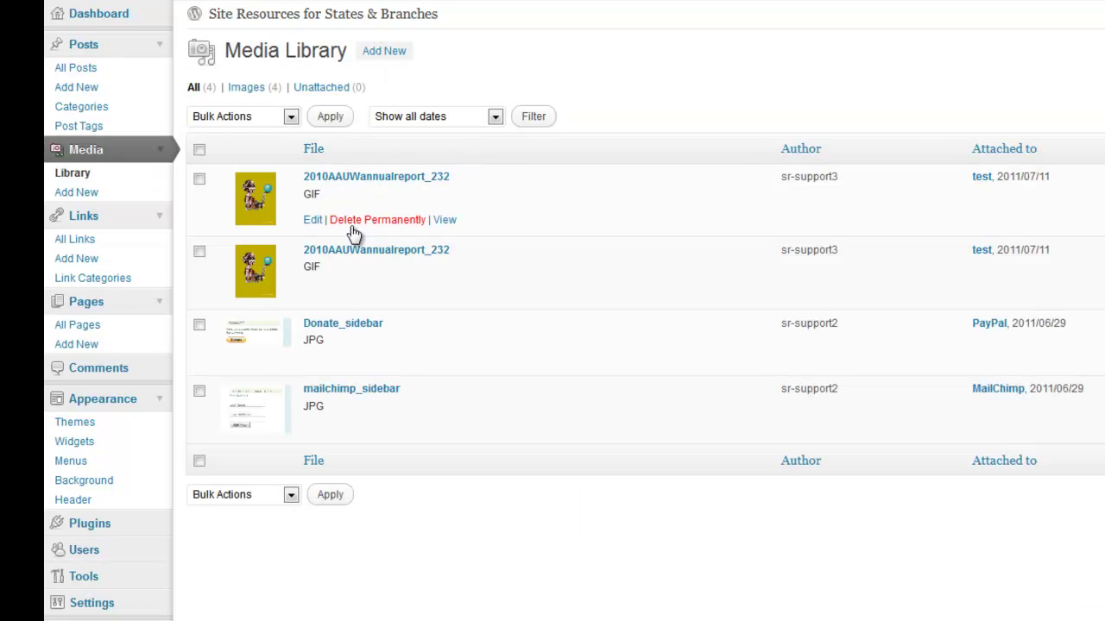
pyautogui.click(353, 227)
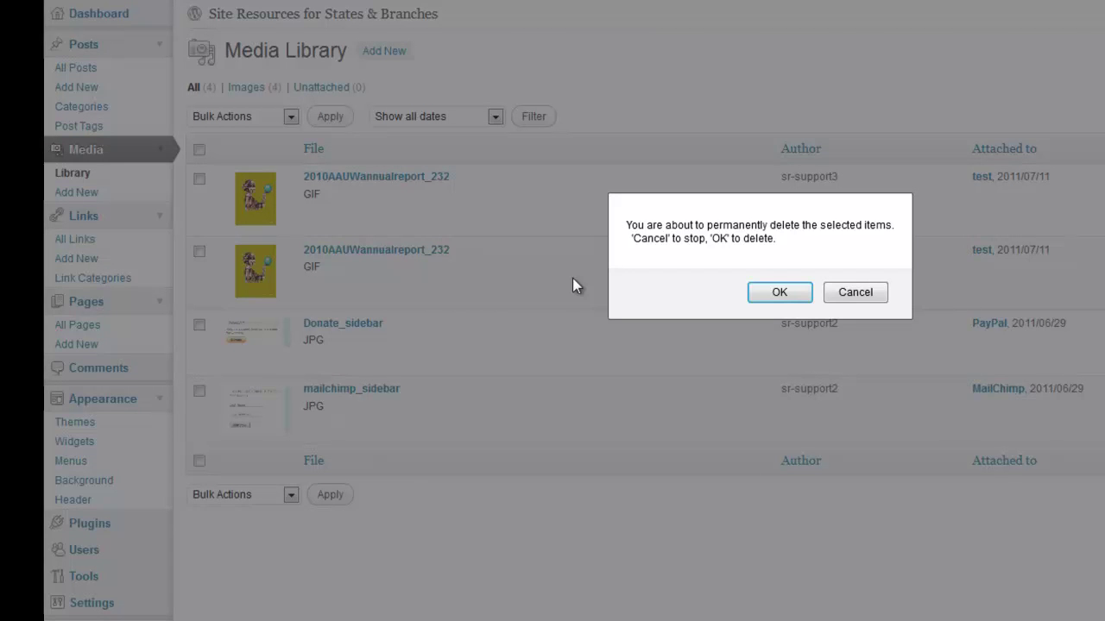
pyautogui.click(776, 293)
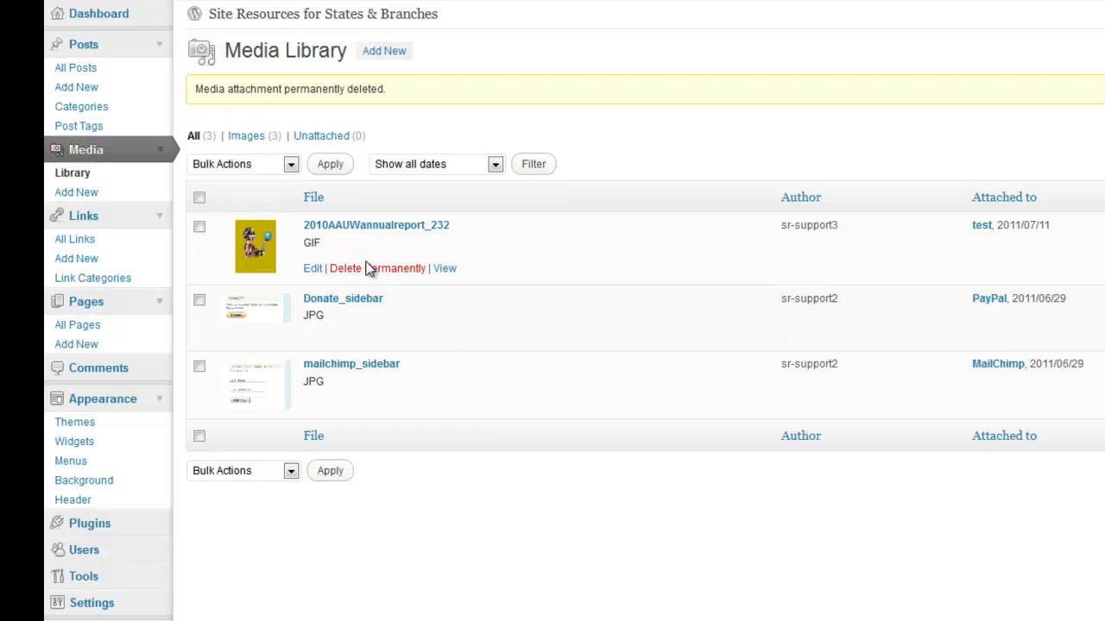
pyautogui.click(372, 271)
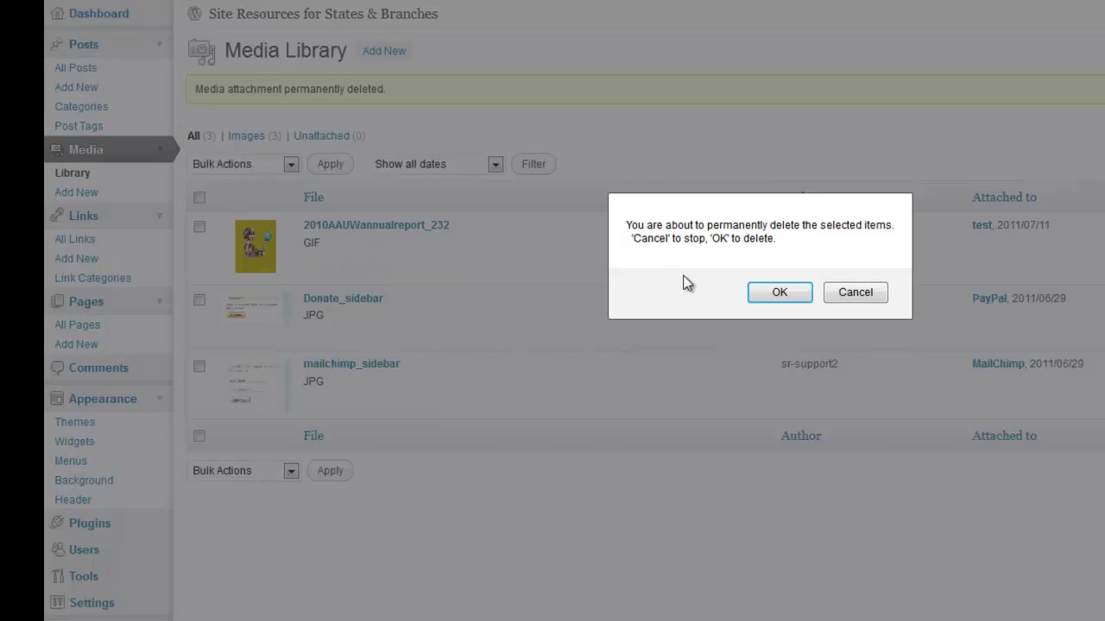
pyautogui.click(777, 295)
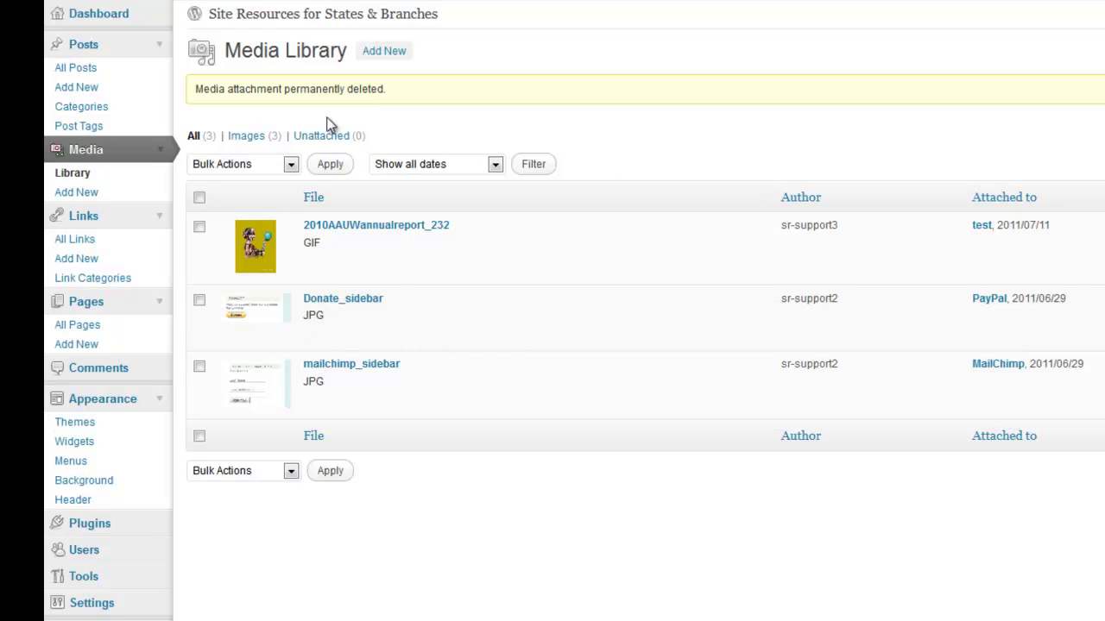
# - From the Add New media page, upload 2010AAUWannualreport_232.gif and aauwCommunity_minibb.jpg together
pyautogui.click(395, 53)
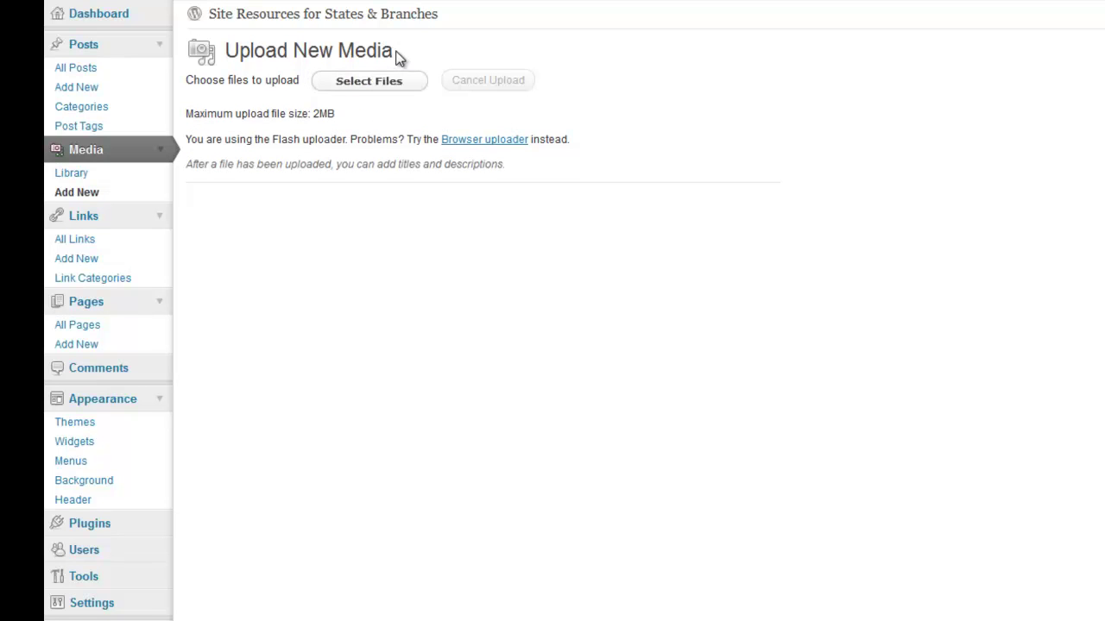
pyautogui.click(339, 87)
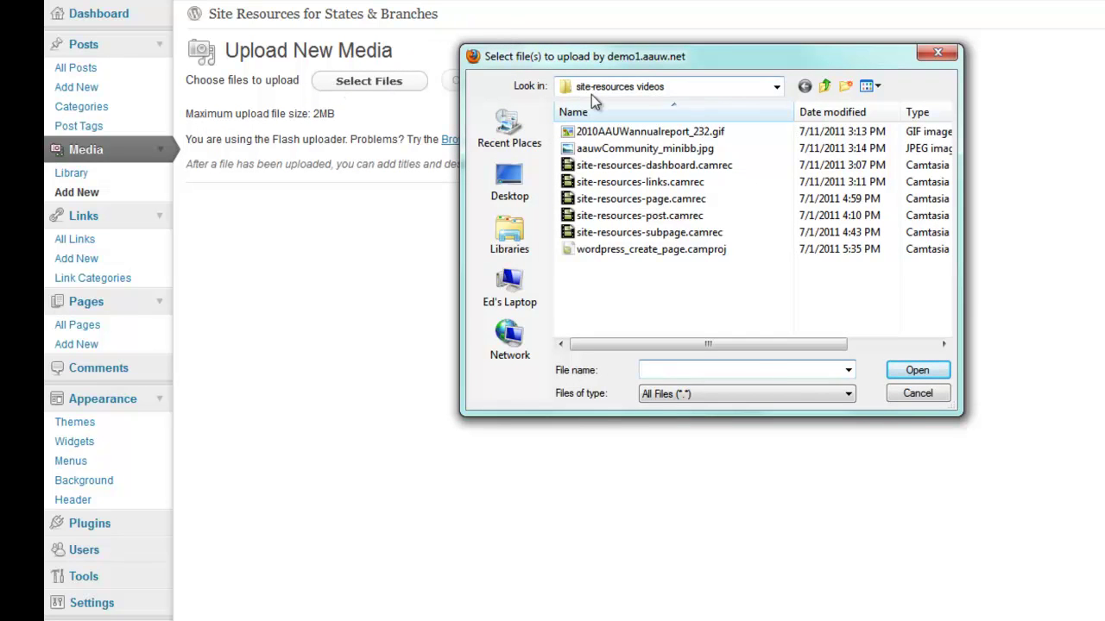
pyautogui.click(618, 133)
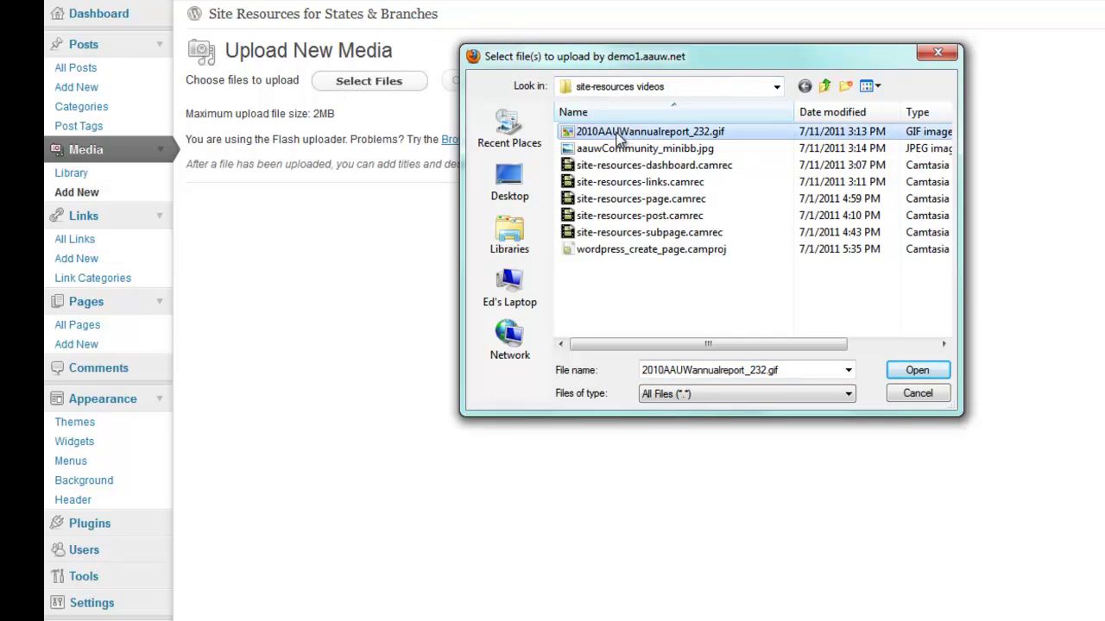
pyautogui.click(618, 138)
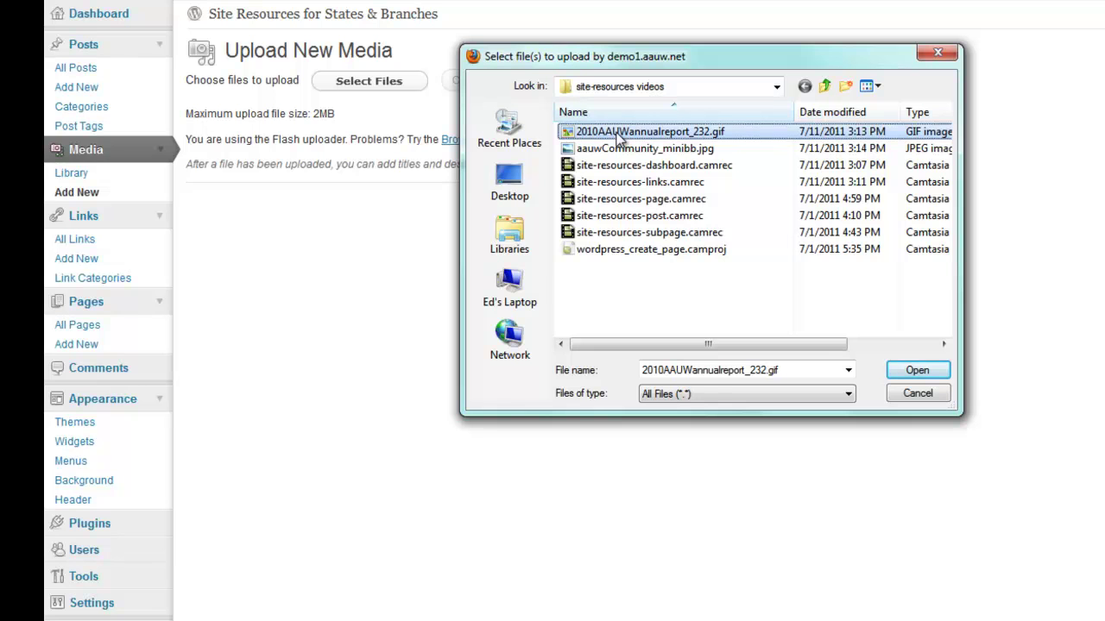
pyautogui.keyDown('ctrl'); pyautogui.click(620, 149); pyautogui.keyUp('ctrl')
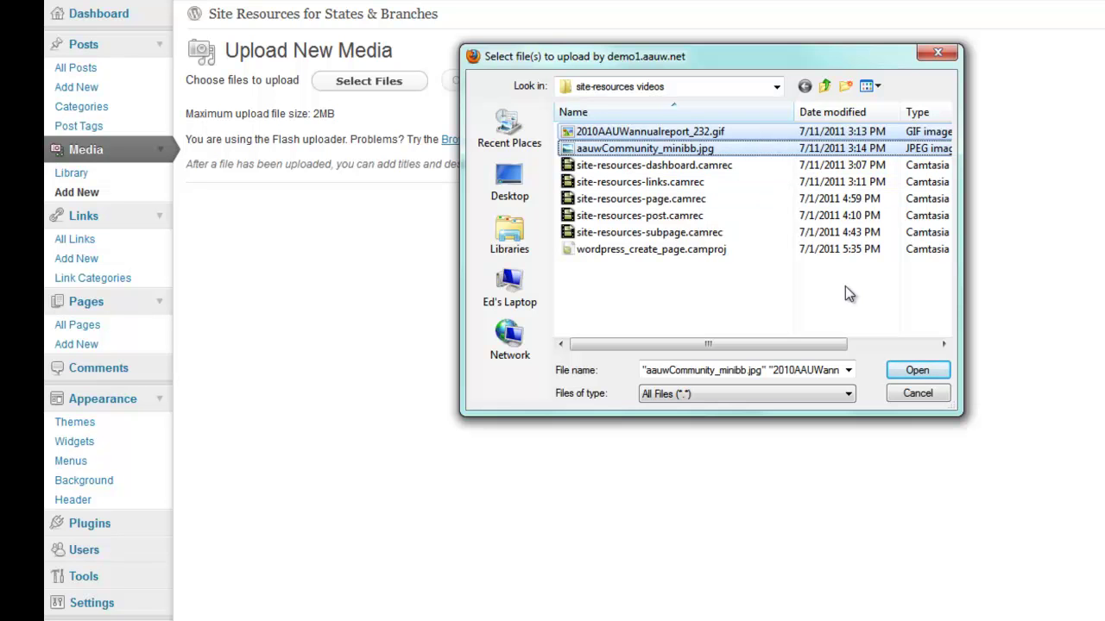
pyautogui.click(916, 370)
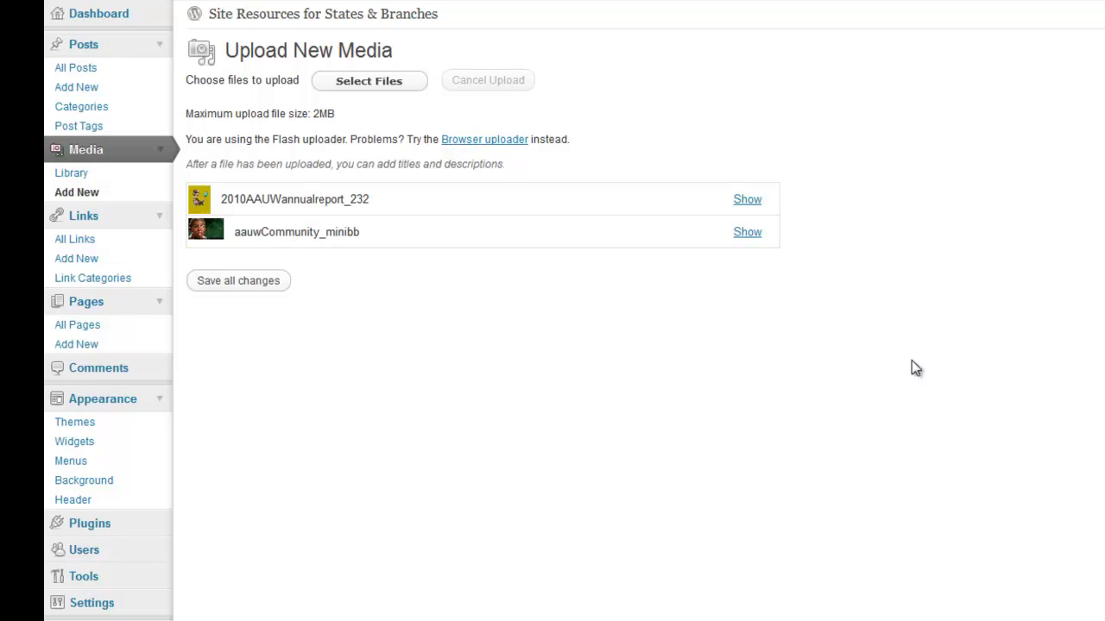
# - Expand and collapse the GIF's details, then save all changes for both uploads
pyautogui.click(747, 203)
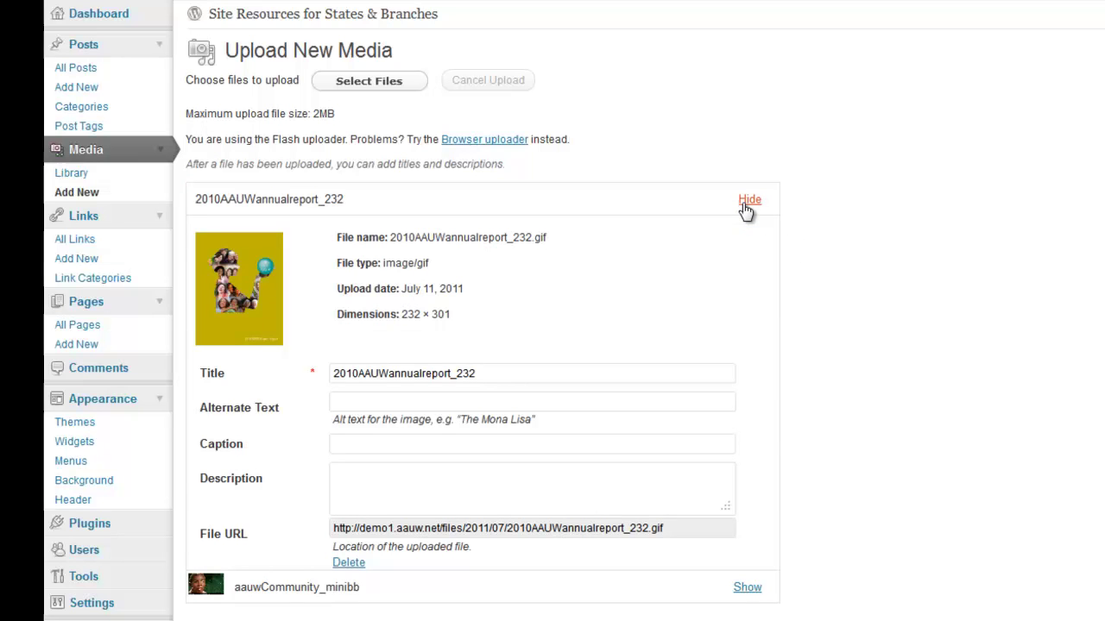
pyautogui.click(747, 202)
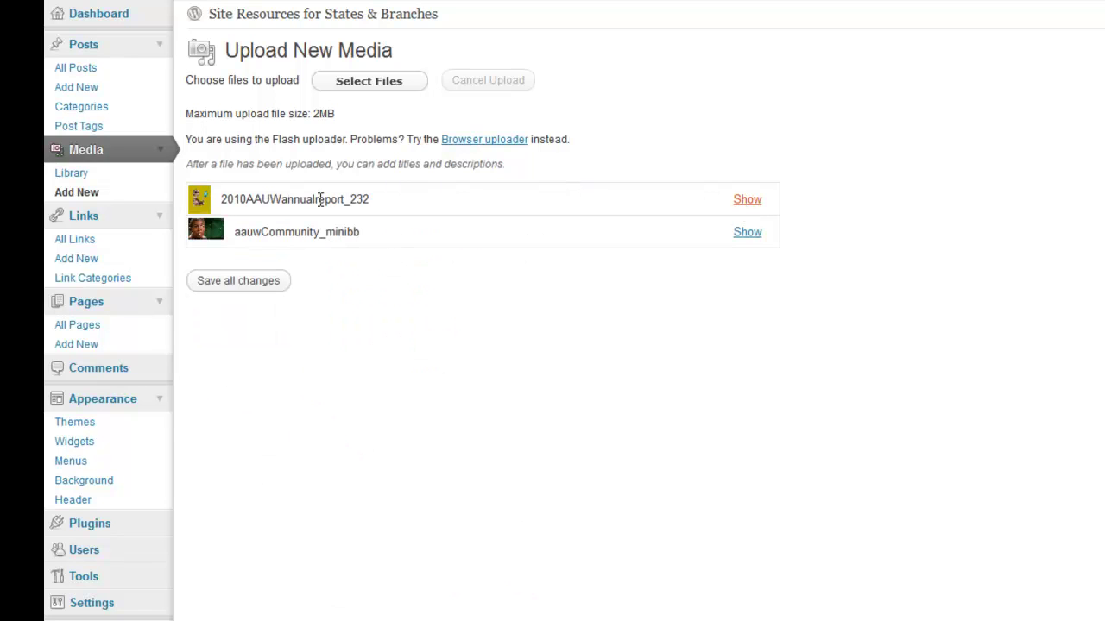
pyautogui.click(240, 282)
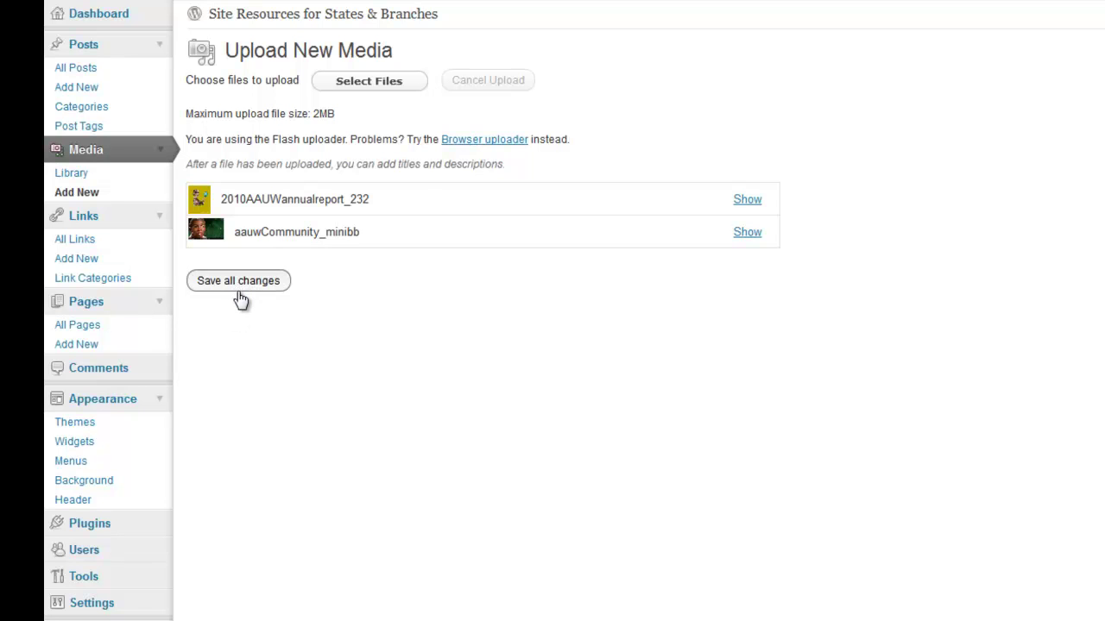